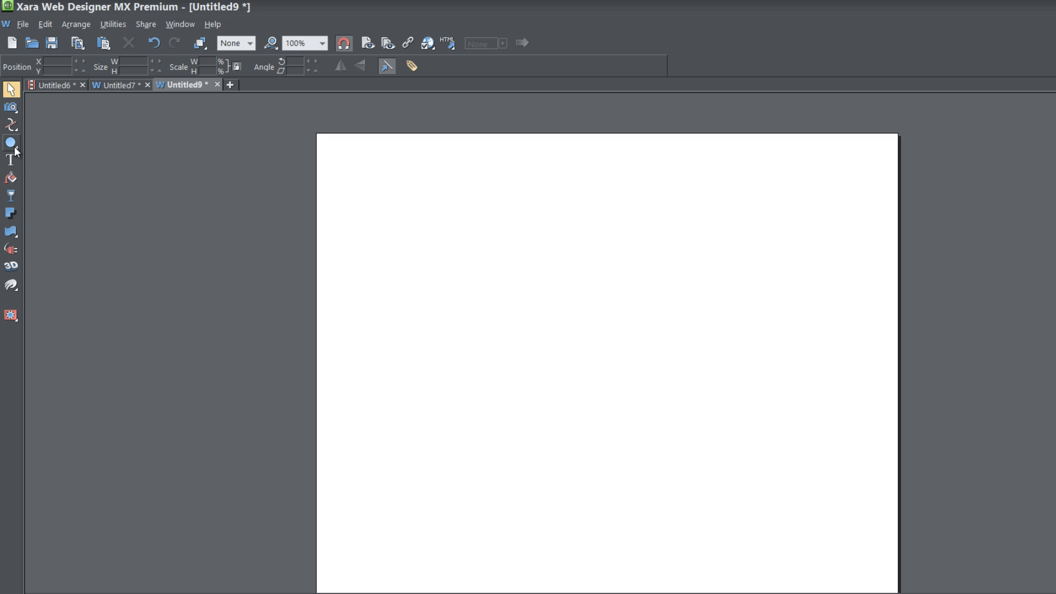
Draw a black 16-point star and position it on the page's left side
mouse_move(16, 145)
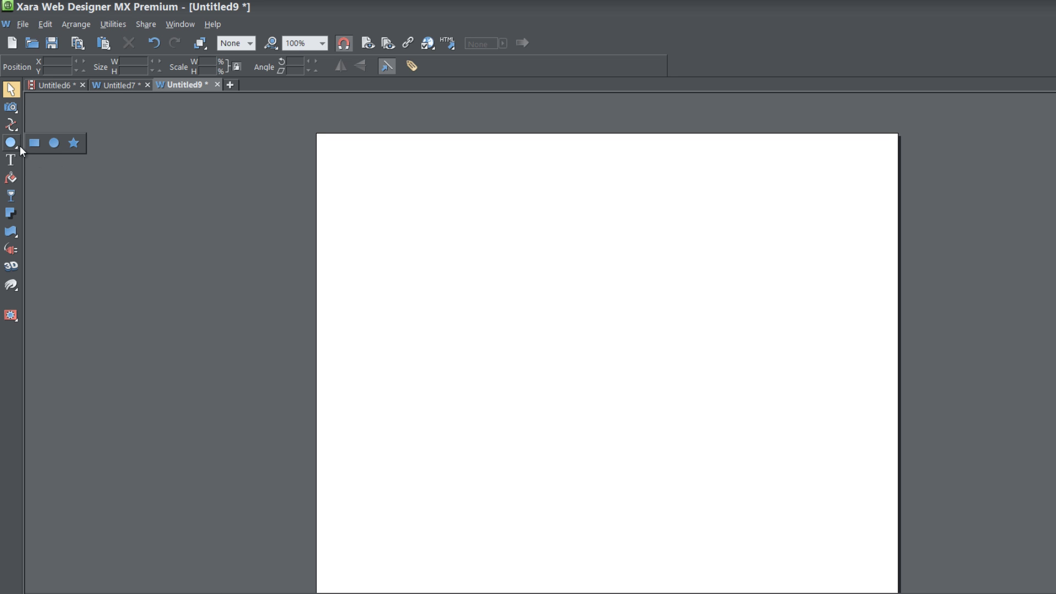
left_click(73, 144)
left_click_drag(359, 257, 451, 350)
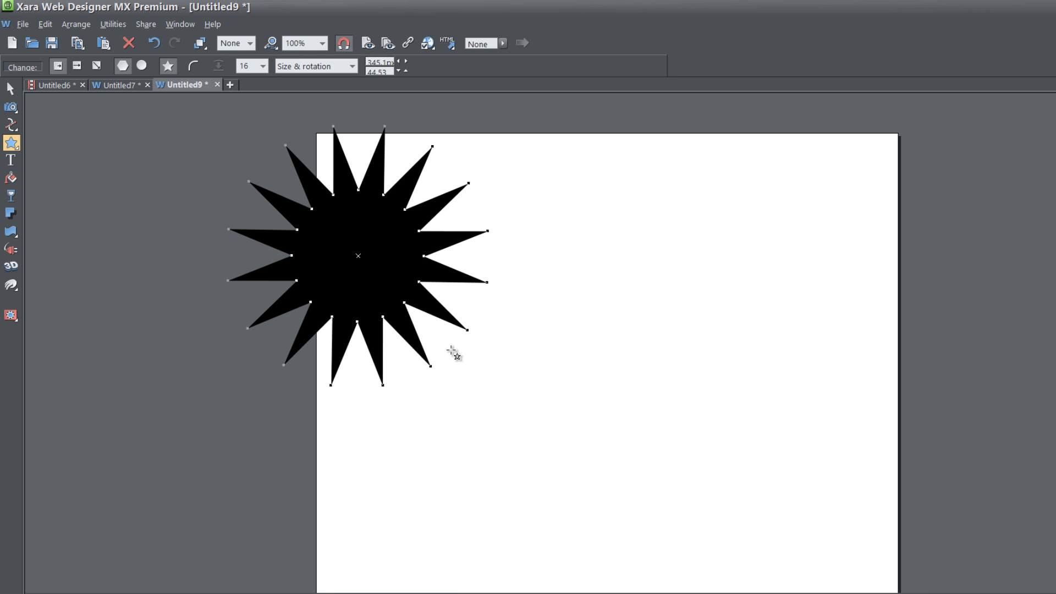
left_click(11, 88)
left_click_drag(350, 240, 448, 340)
left_click_drag(599, 212, 520, 290)
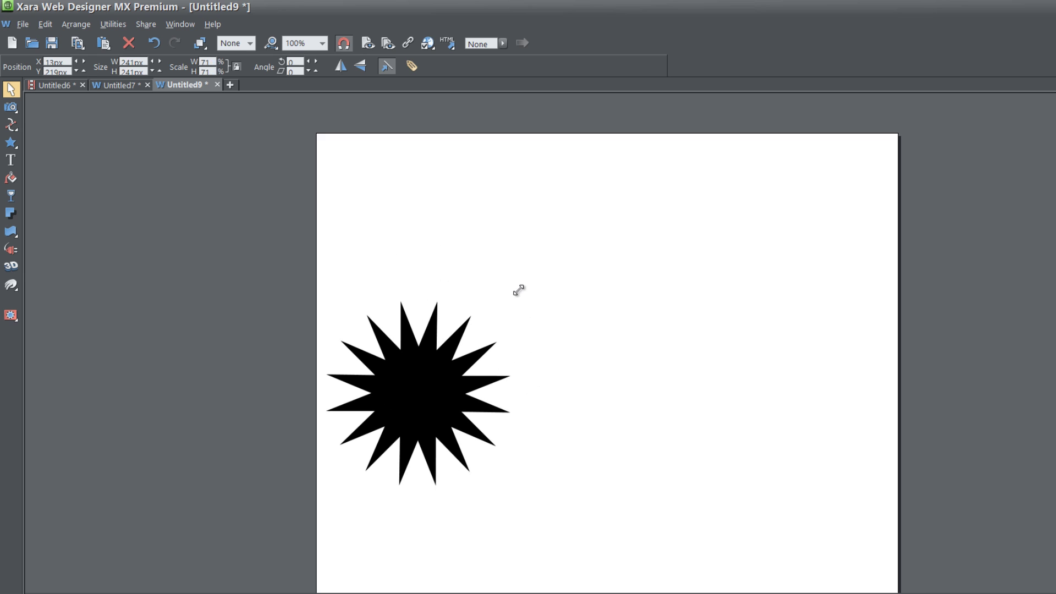
left_click_drag(425, 393, 434, 337)
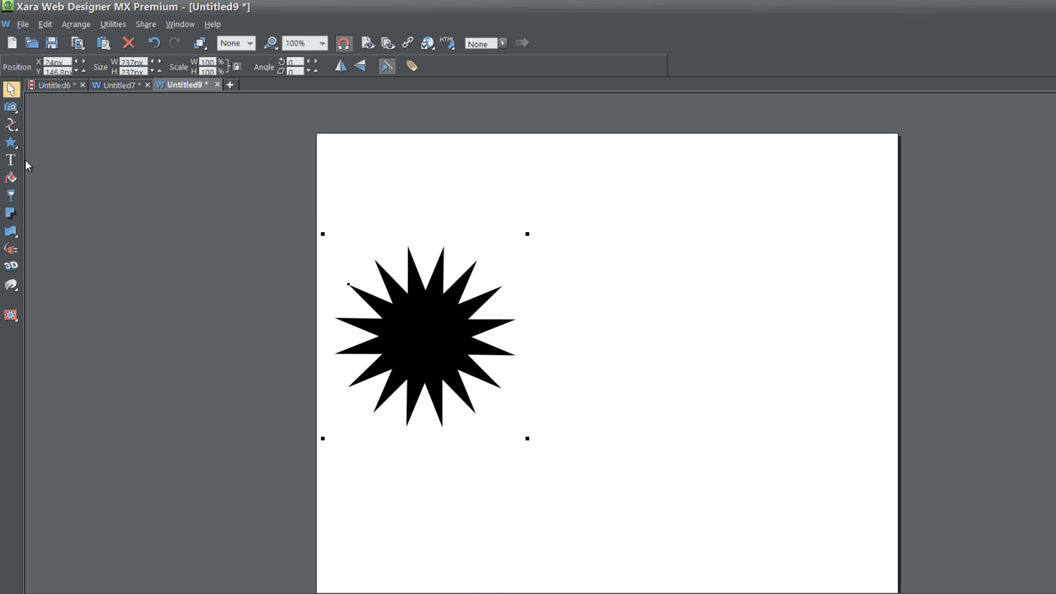
Draw a black circle and a black square in a row to the star's right
left_click(11, 144)
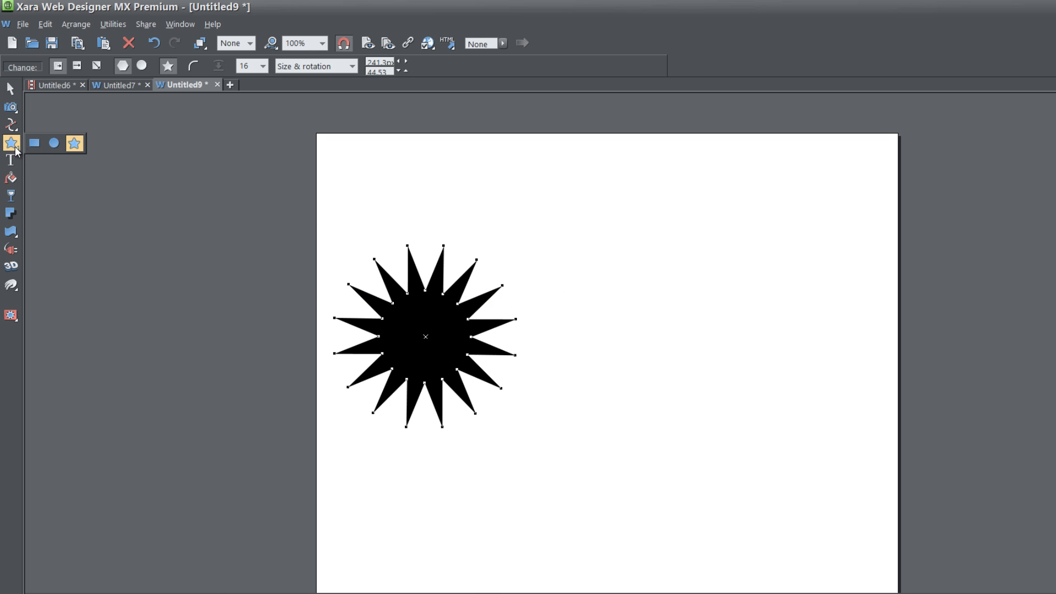
left_click(54, 144)
left_click_drag(566, 299, 688, 421)
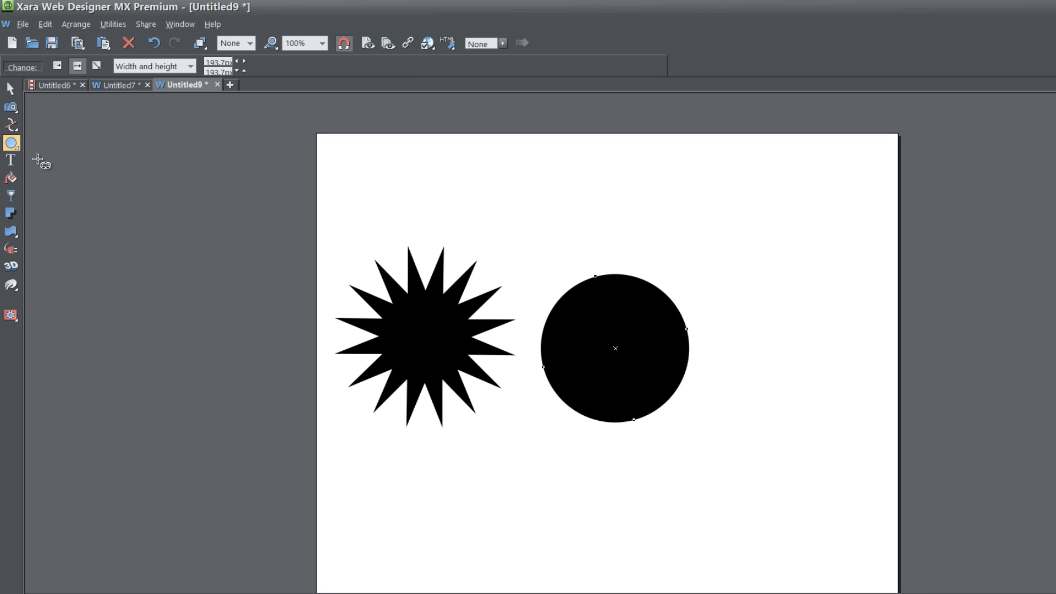
mouse_move(12, 151)
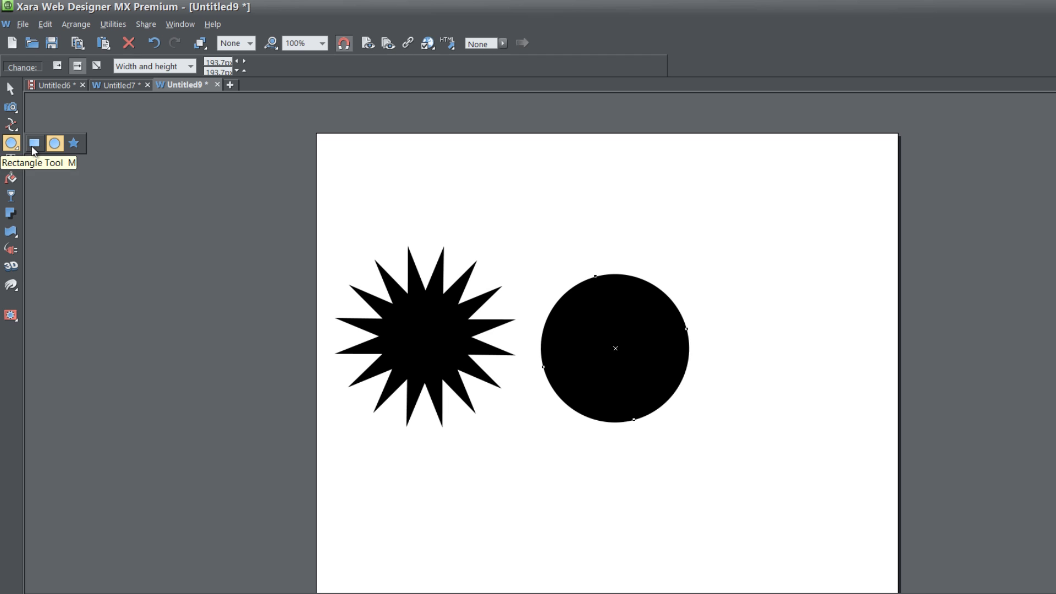
left_click(34, 143)
left_click_drag(726, 268, 870, 422)
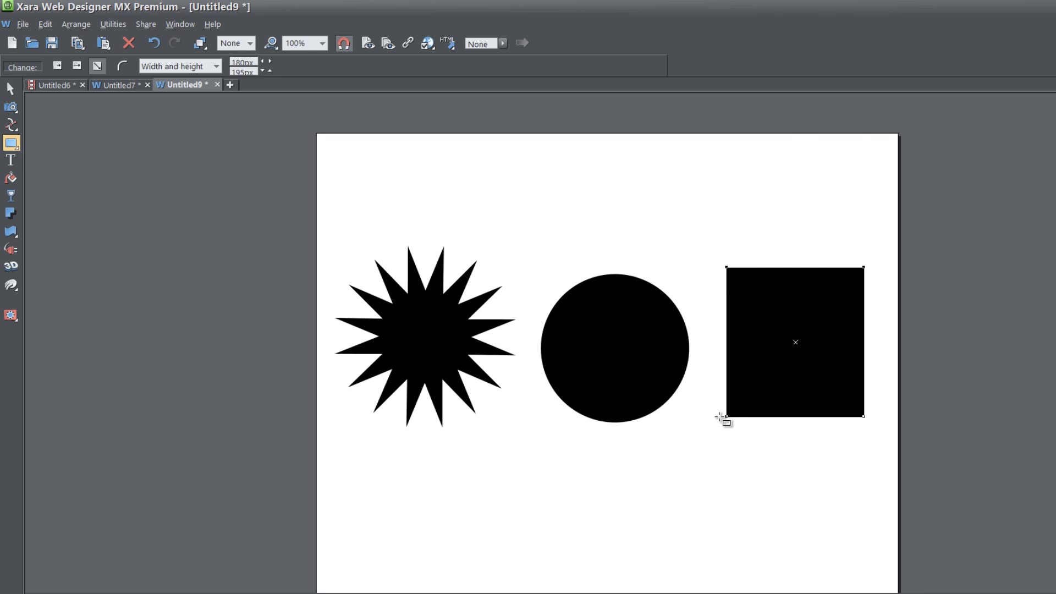
key("F2")
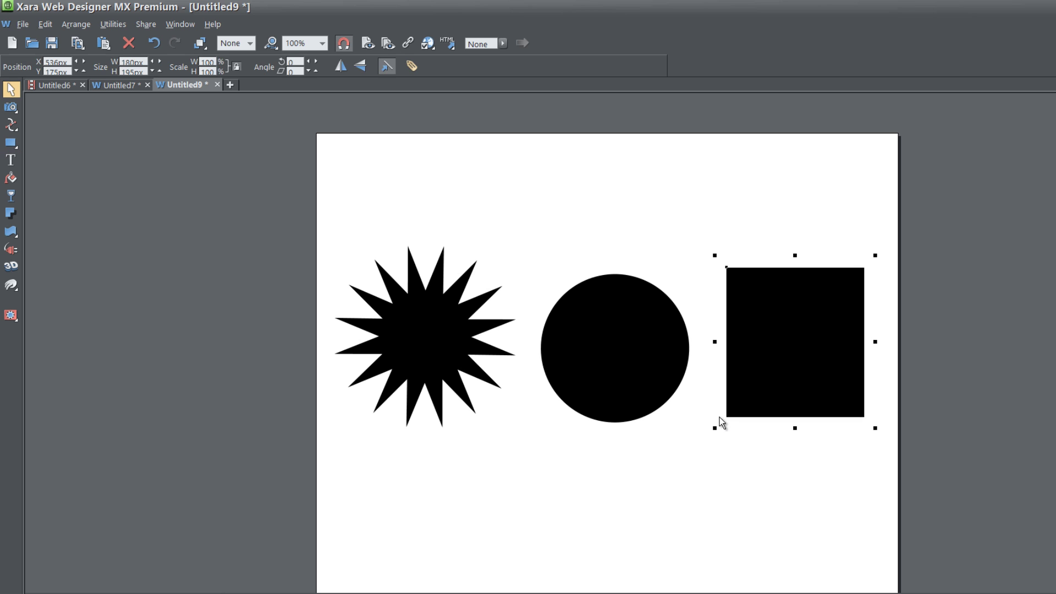
Fill the circle green using the Color editor
left_click(619, 336)
key("ctrl+e")
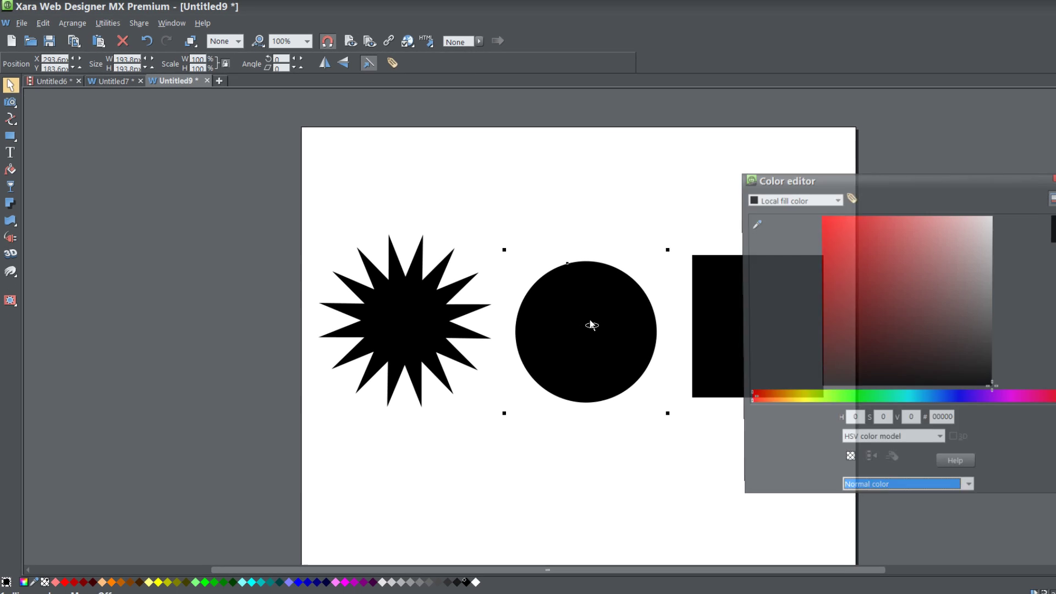
left_click(829, 267)
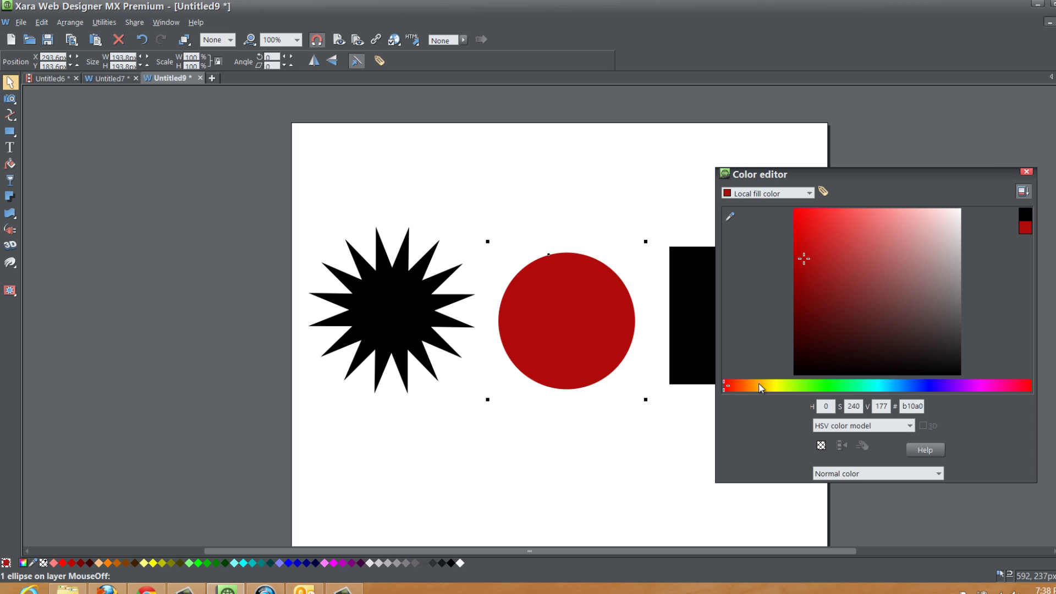
left_click_drag(761, 388, 873, 384)
Fill the square teal, close the Color editor, and select all three shapes
left_click(694, 312)
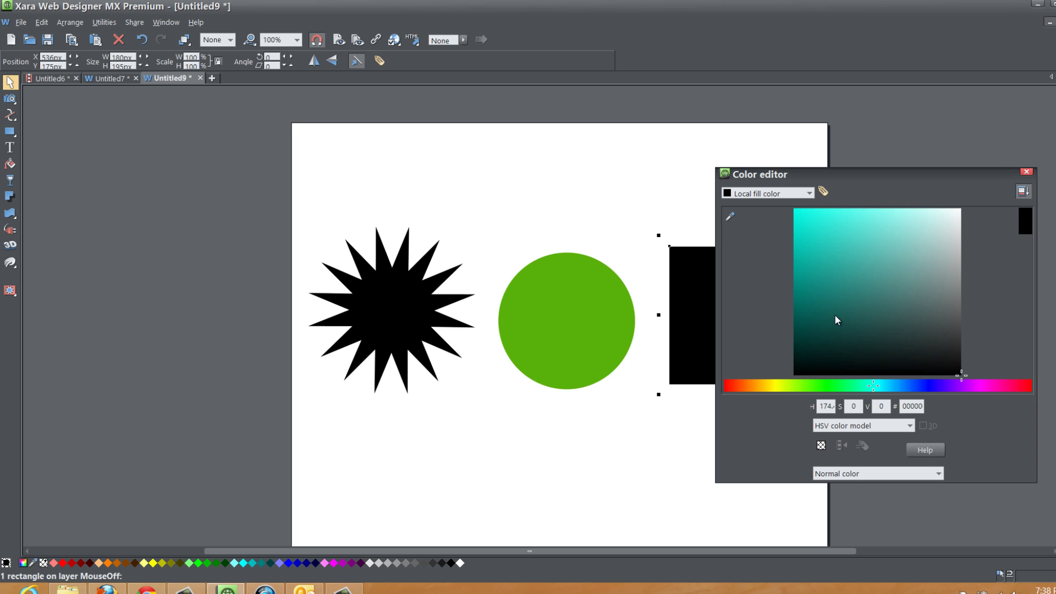
left_click(822, 306)
left_click_drag(822, 306, 829, 263)
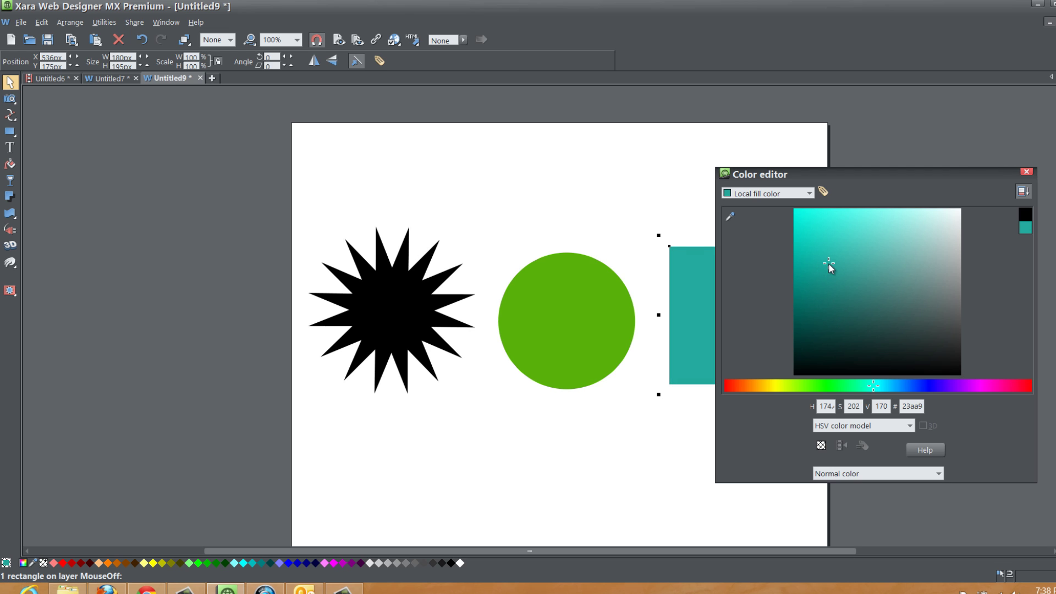
left_click(1026, 172)
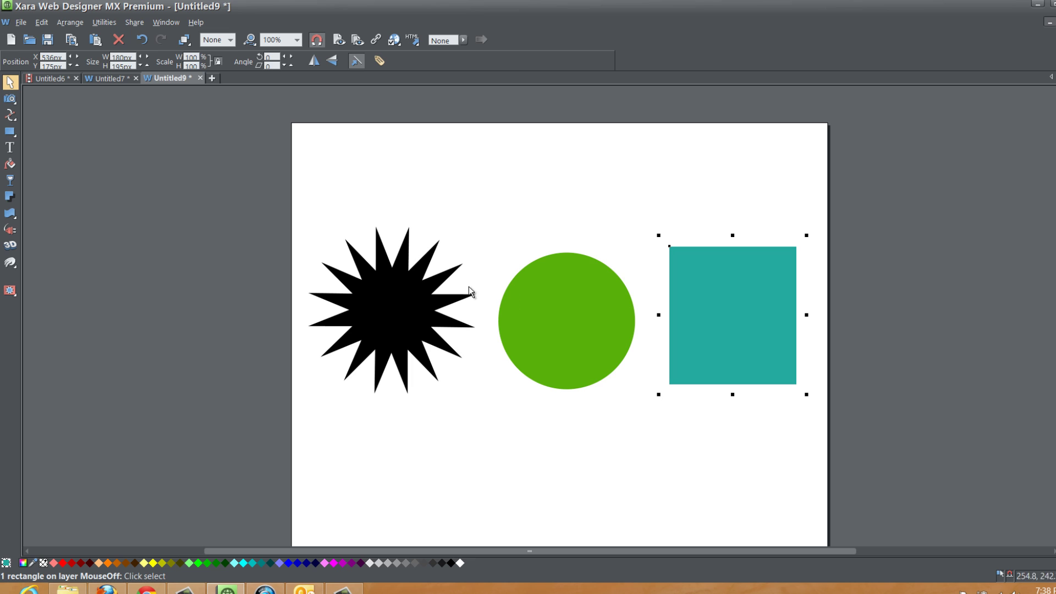
key("ctrl+a")
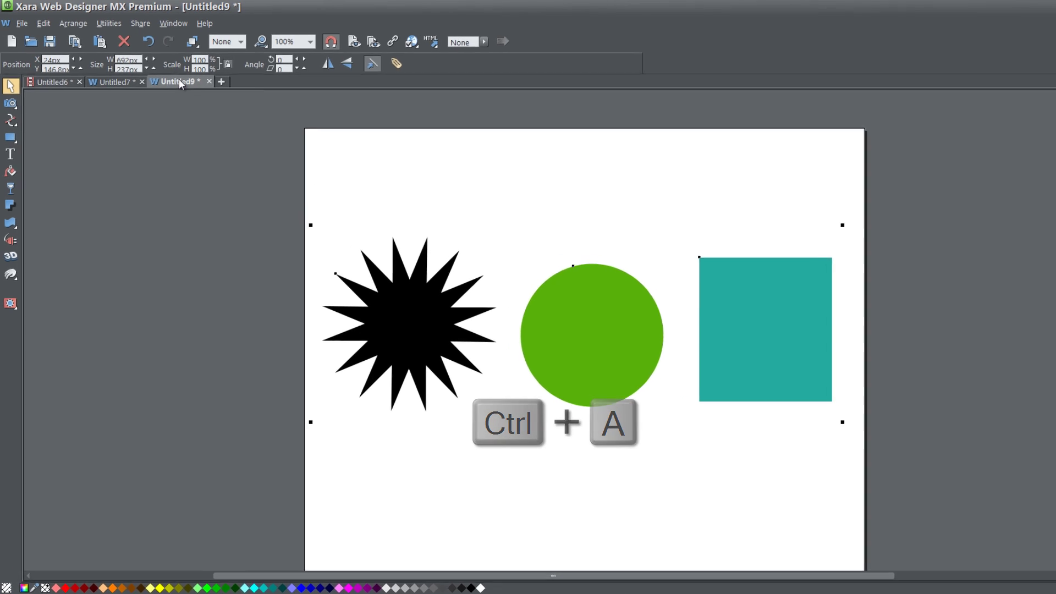
Open Arrange > Alignment and move the Object Alignment dialog off the shapes
left_click(74, 20)
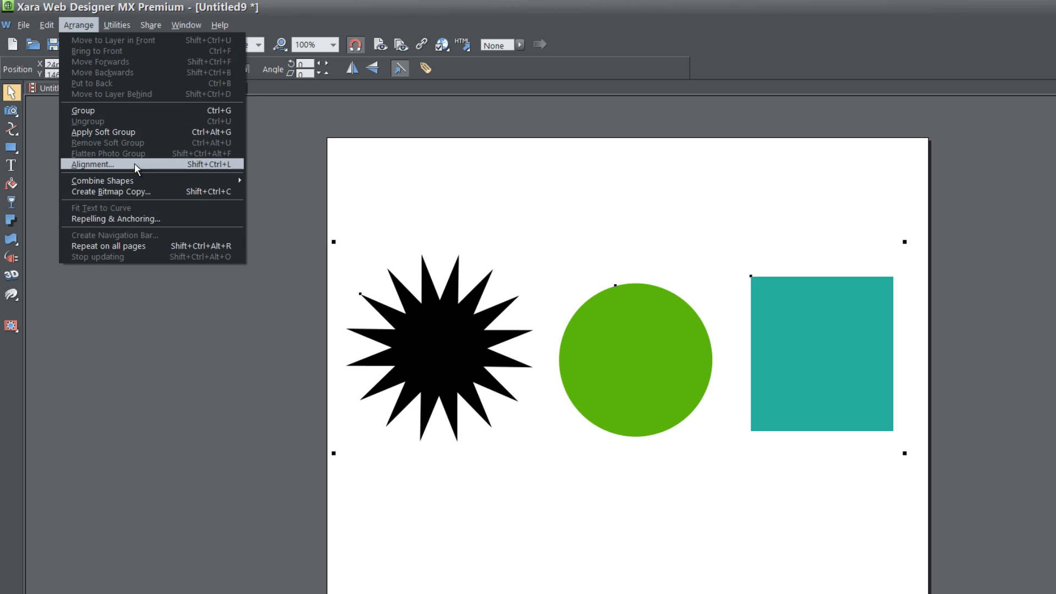
left_click(134, 163)
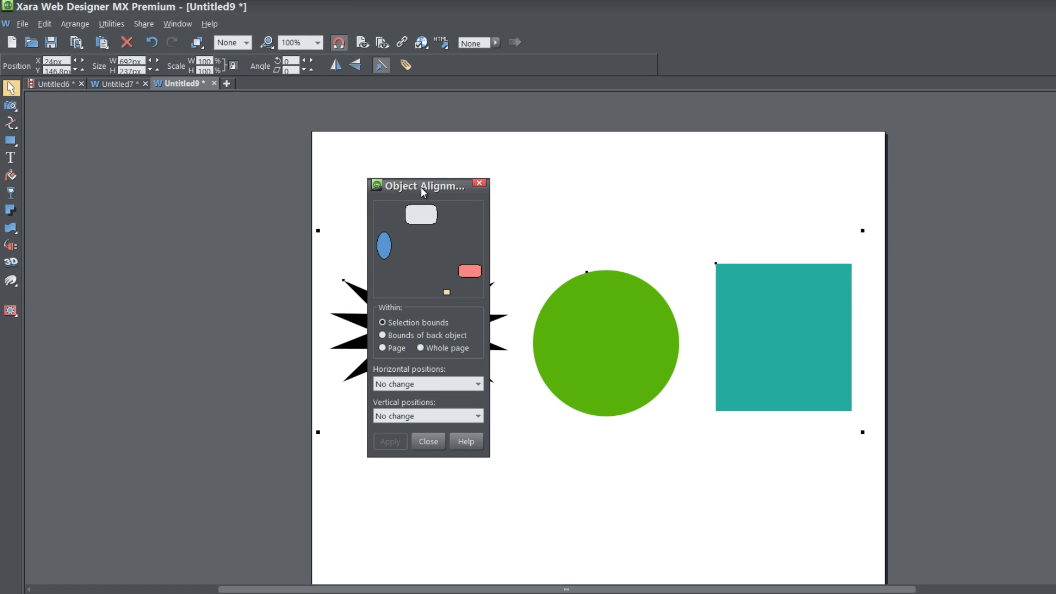
left_click_drag(421, 187, 928, 190)
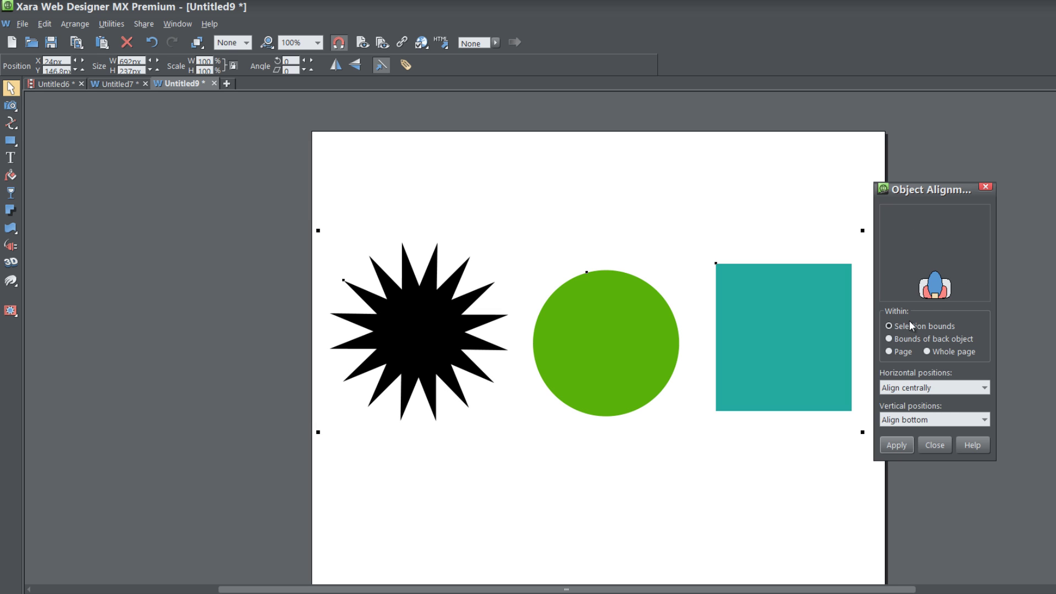
Set Vertical to No change and Horizontal to Distribute equi-spaced
left_click(932, 393)
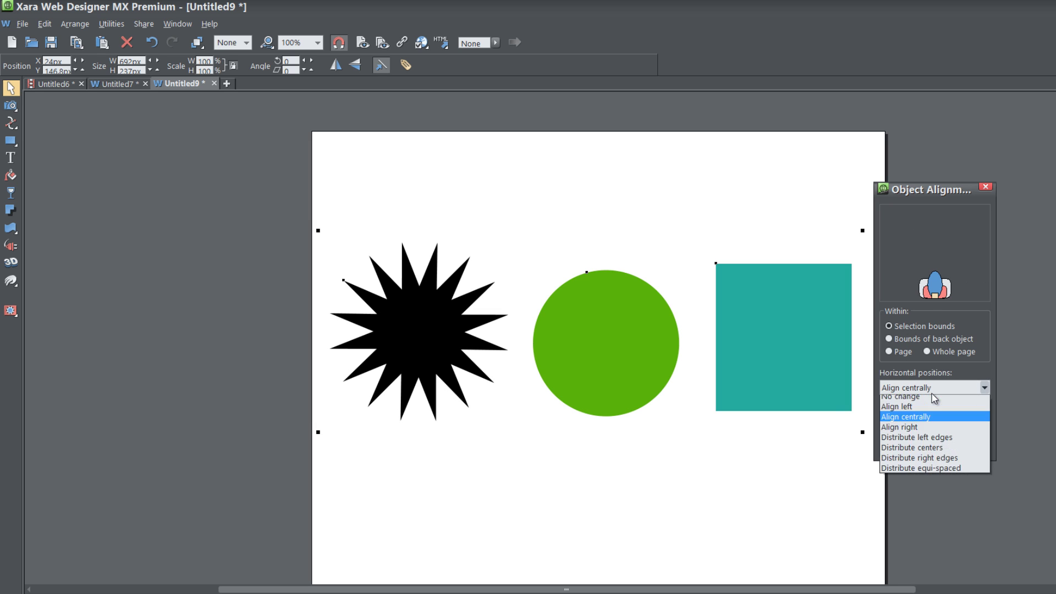
left_click(932, 397)
left_click(916, 420)
left_click(906, 430)
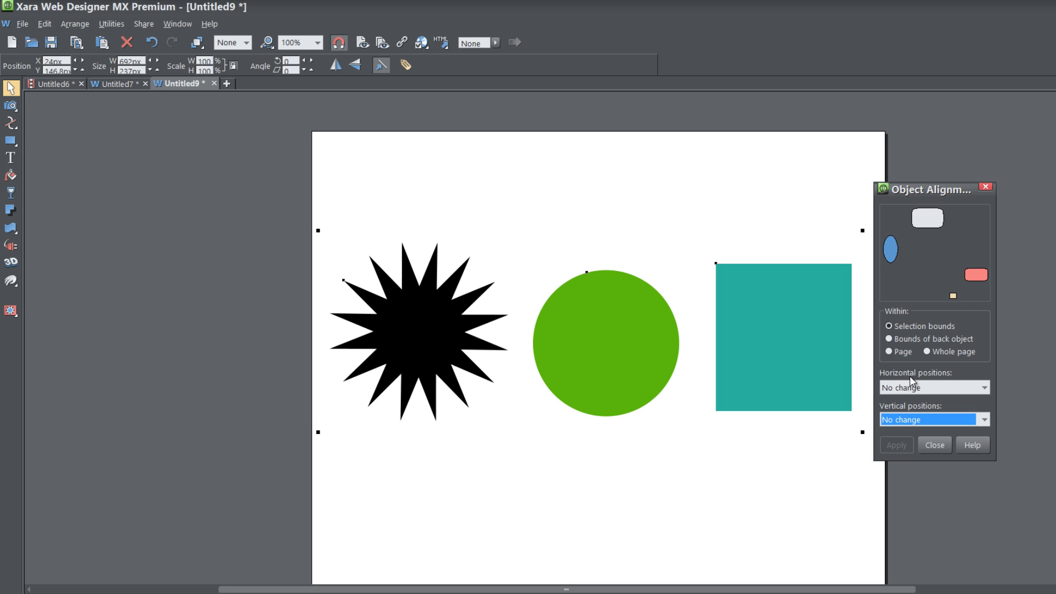
left_click(942, 386)
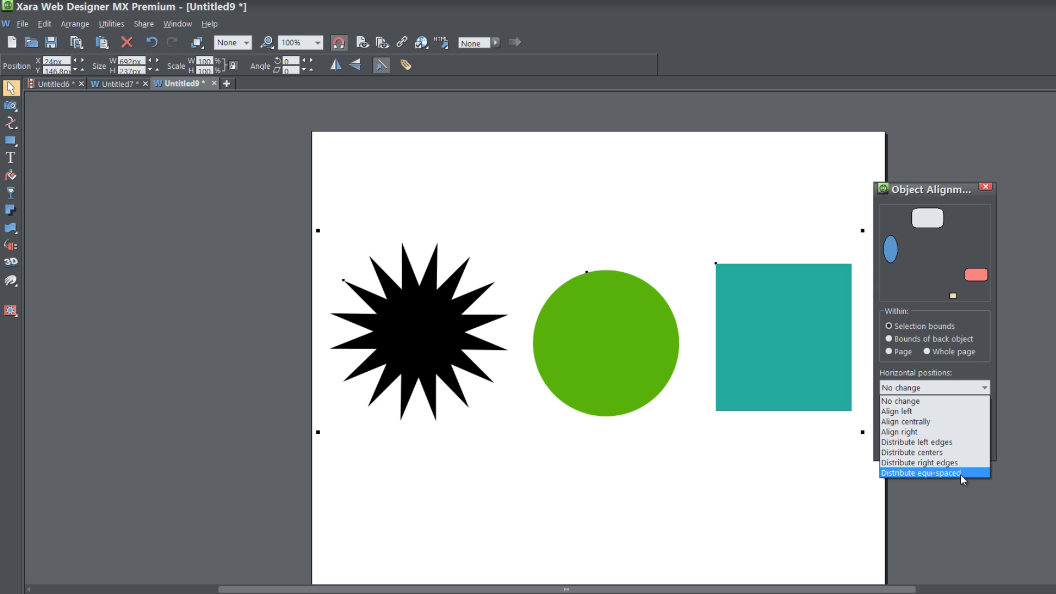
left_click(961, 474)
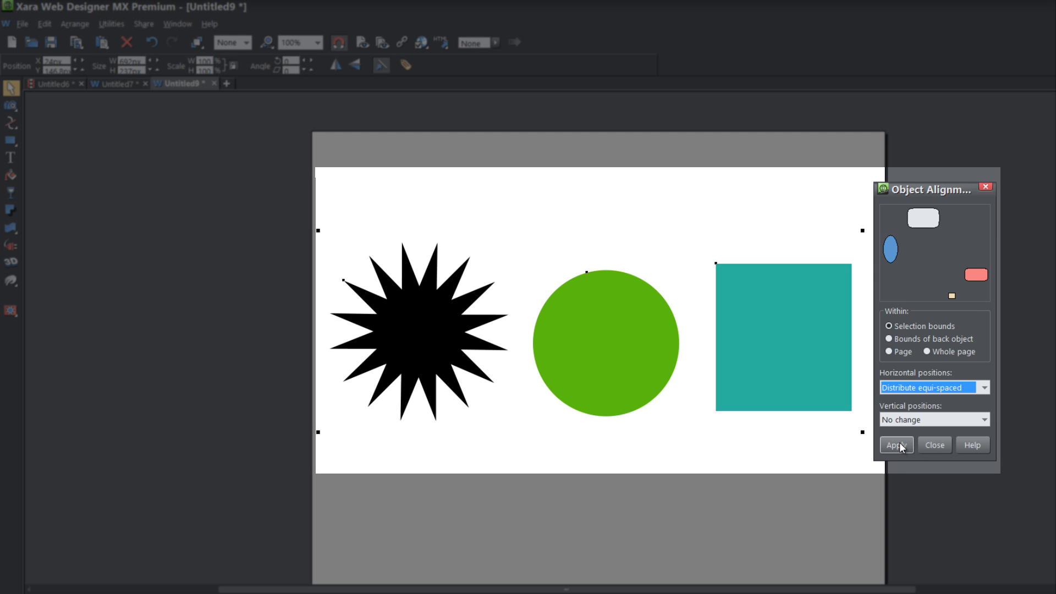
Apply equi-spaced distribution, then move the square, star and circle and re-apply it
left_click(897, 445)
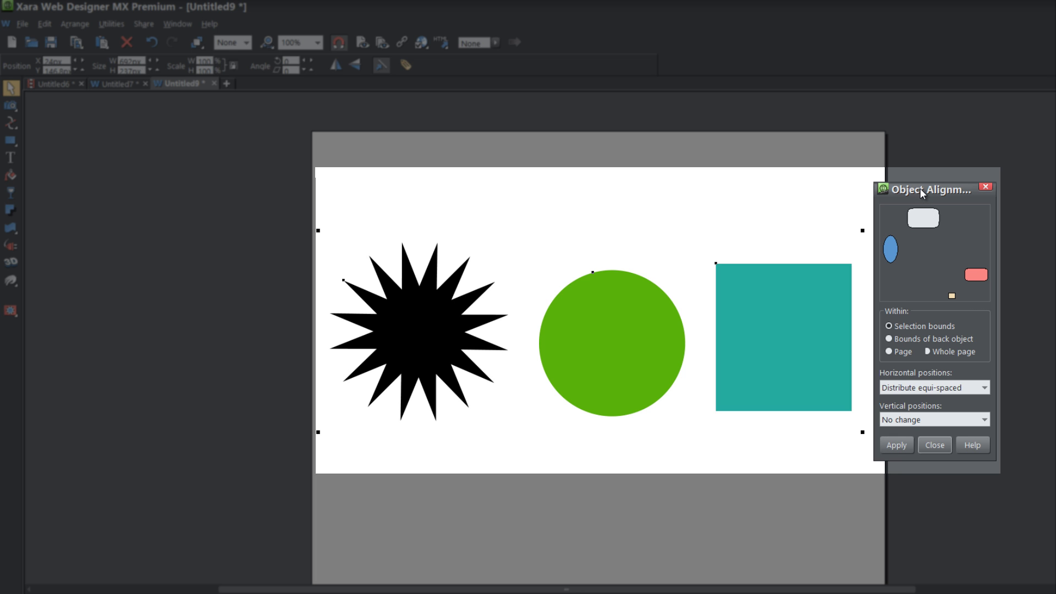
left_click_drag(920, 188, 1022, 186)
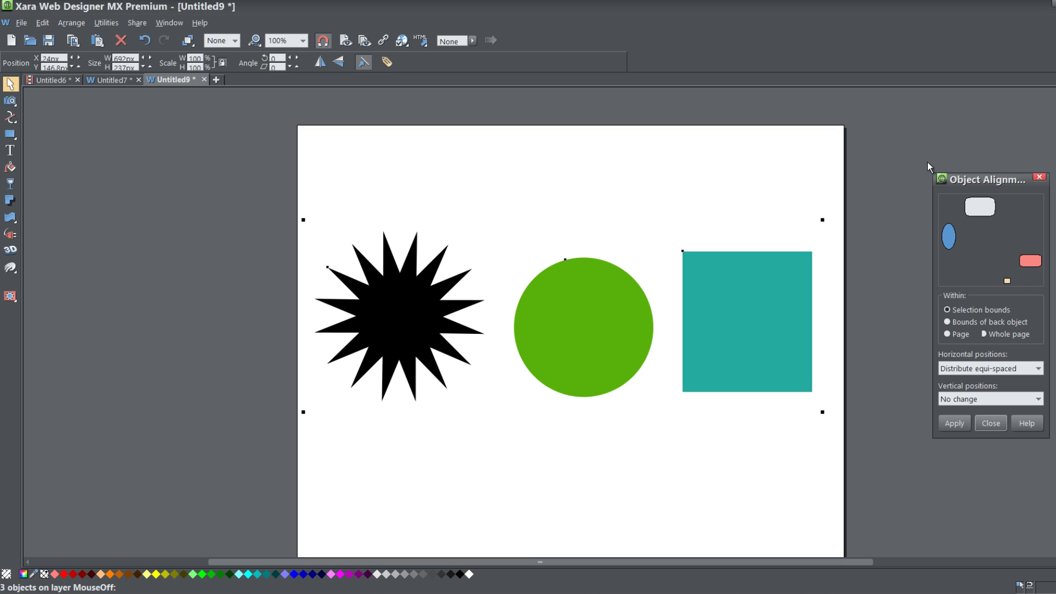
left_click(724, 211)
left_click_drag(777, 300, 865, 300)
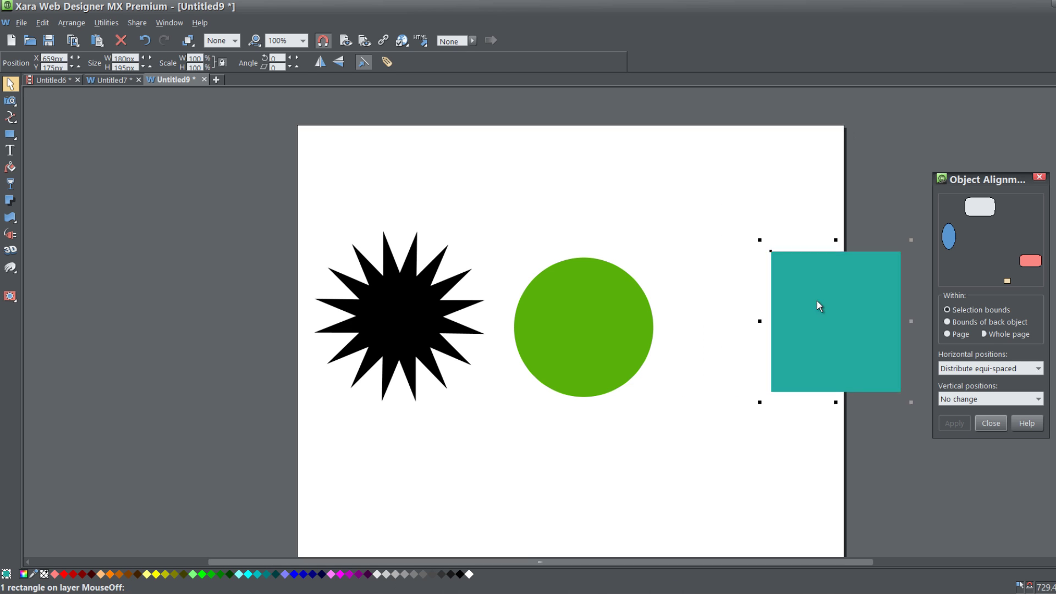
left_click_drag(421, 326, 391, 327)
left_click_drag(541, 331, 498, 325)
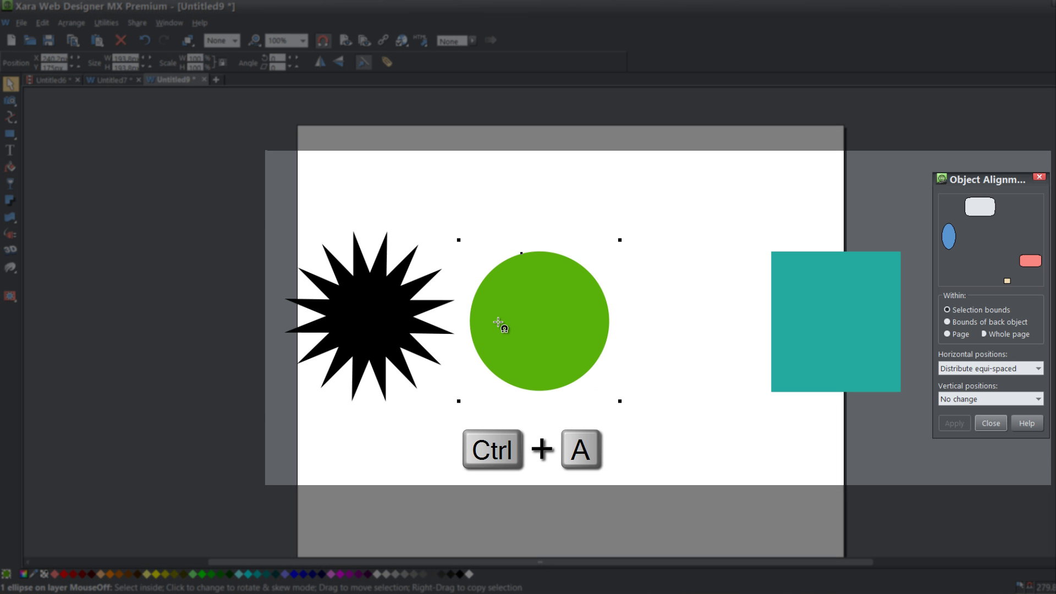
key("ctrl+a")
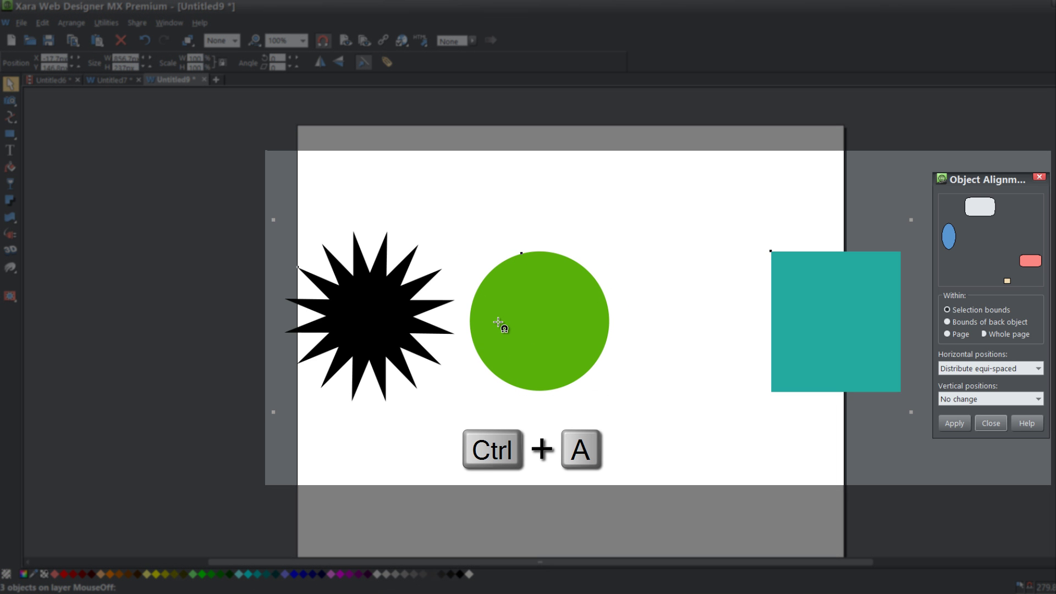
left_click(952, 426)
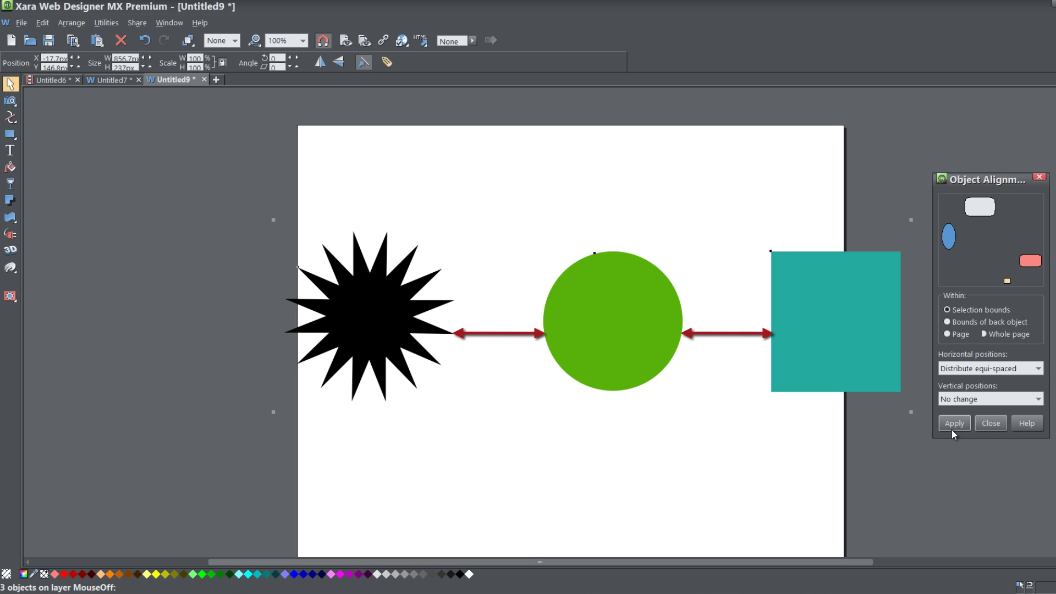
Shrink the green circle and the star, and reposition both
left_click(608, 540)
left_click(608, 329)
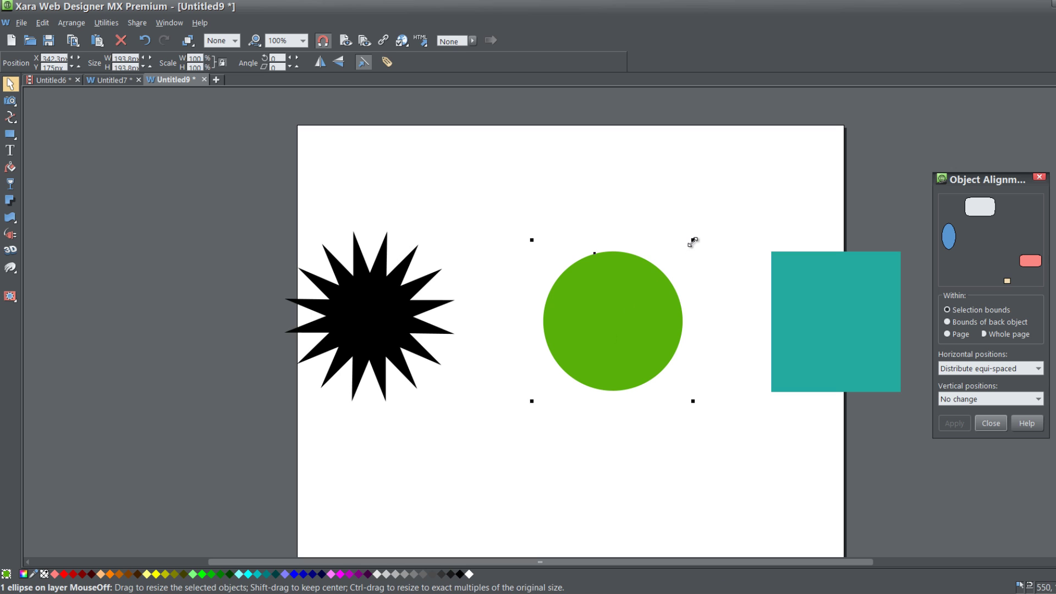
left_click_drag(688, 242, 617, 310)
left_click_drag(559, 355, 506, 319)
left_click(435, 357)
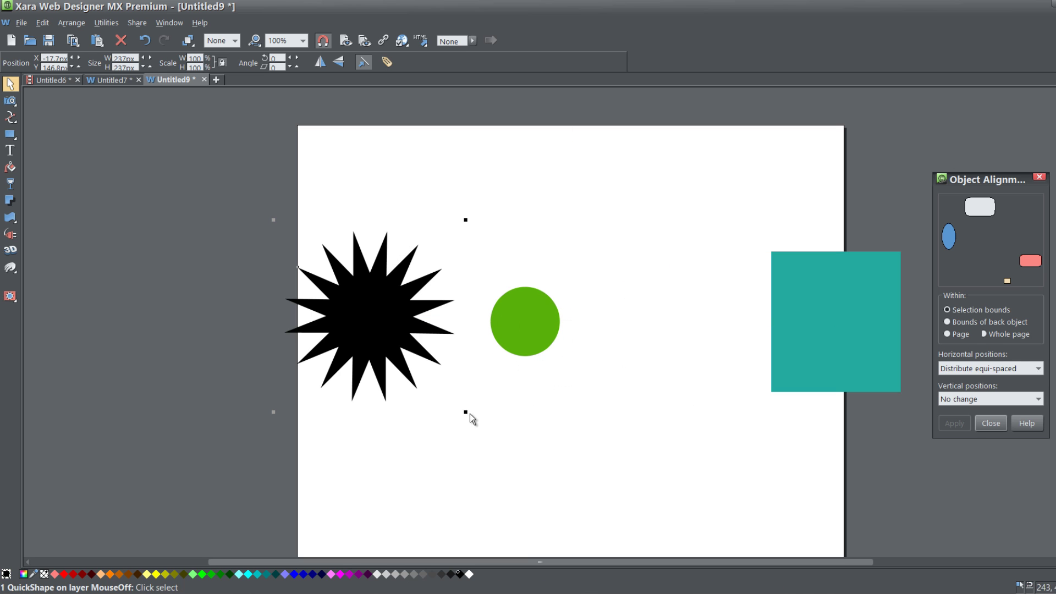
left_click_drag(469, 413, 404, 353)
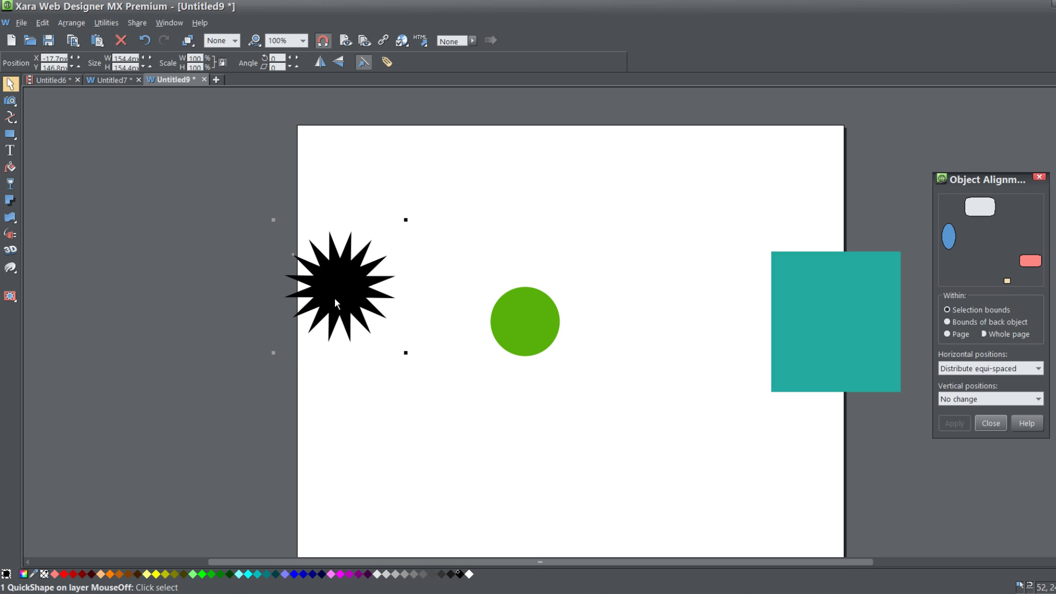
left_click_drag(335, 298, 360, 333)
Move the square back onto the page, shift the circle, and re-apply equal spacing
left_click_drag(856, 335, 772, 328)
left_click_drag(536, 326, 626, 326)
key("ctrl+a")
key("ctrl+a")
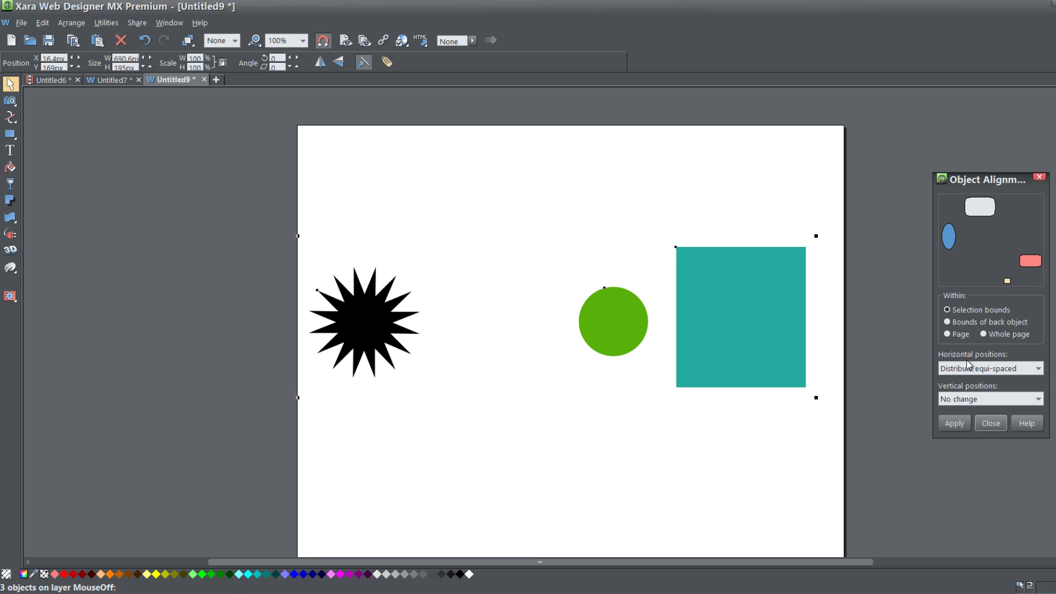
left_click(953, 425)
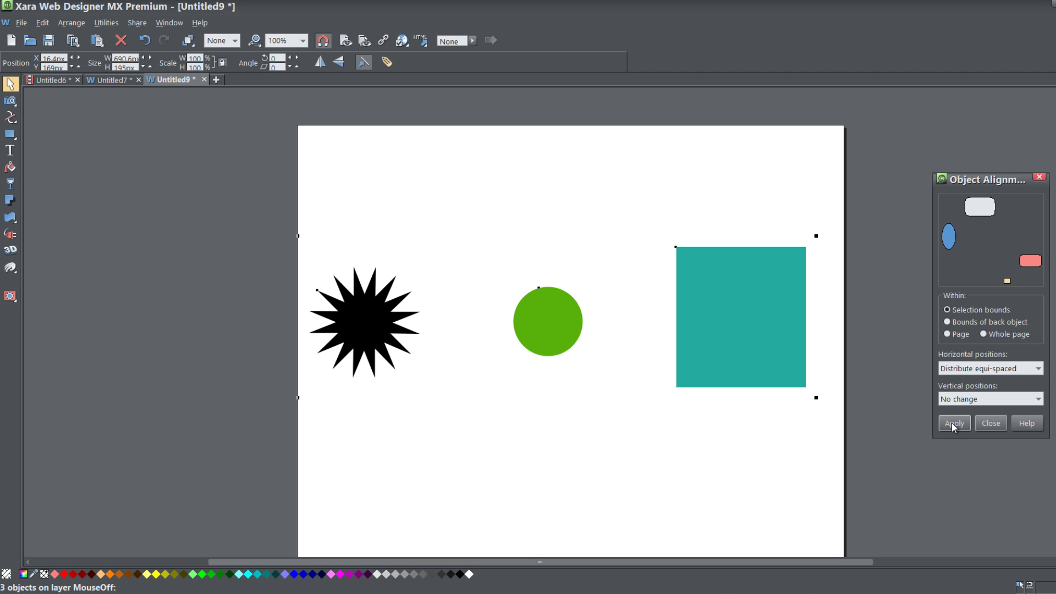